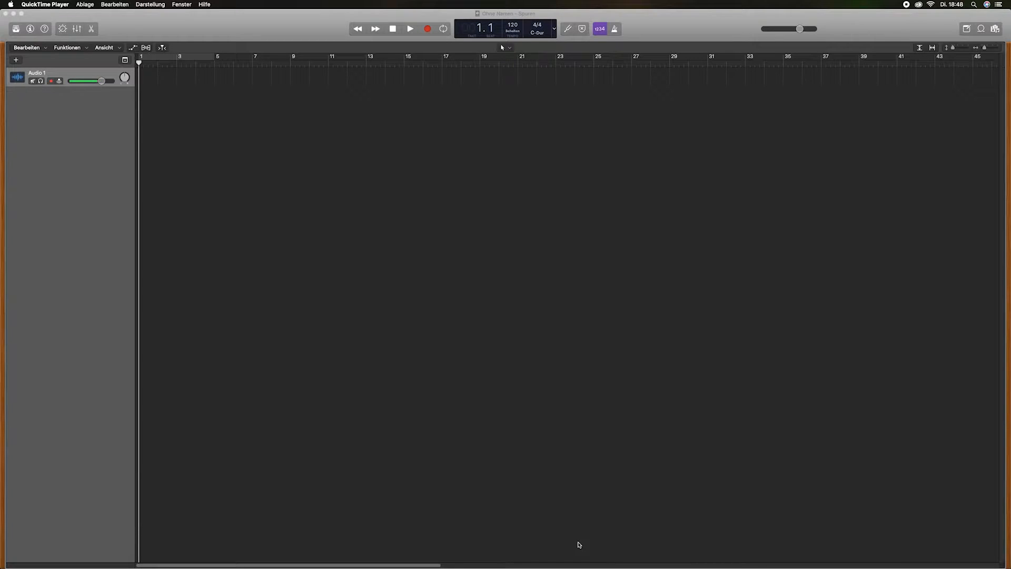
# Rename the audio track to Voice DropIN and record a short spoken take on it from bar 1
pyautogui.click(45, 73)
pyautogui.doubleClick(45, 74)
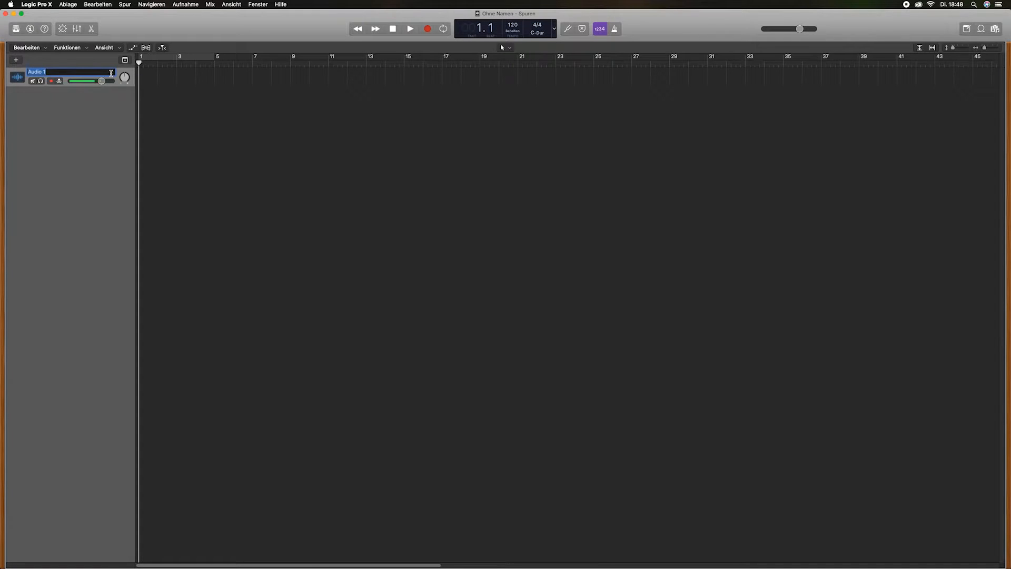
pyautogui.write('Voice DropIN')
pyautogui.press('Return')
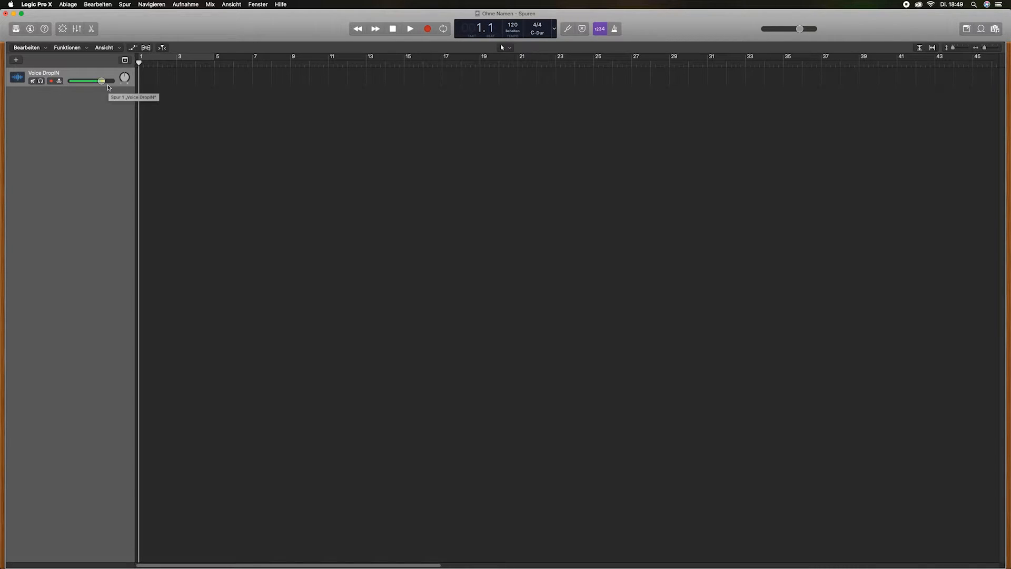
pyautogui.click(428, 29)
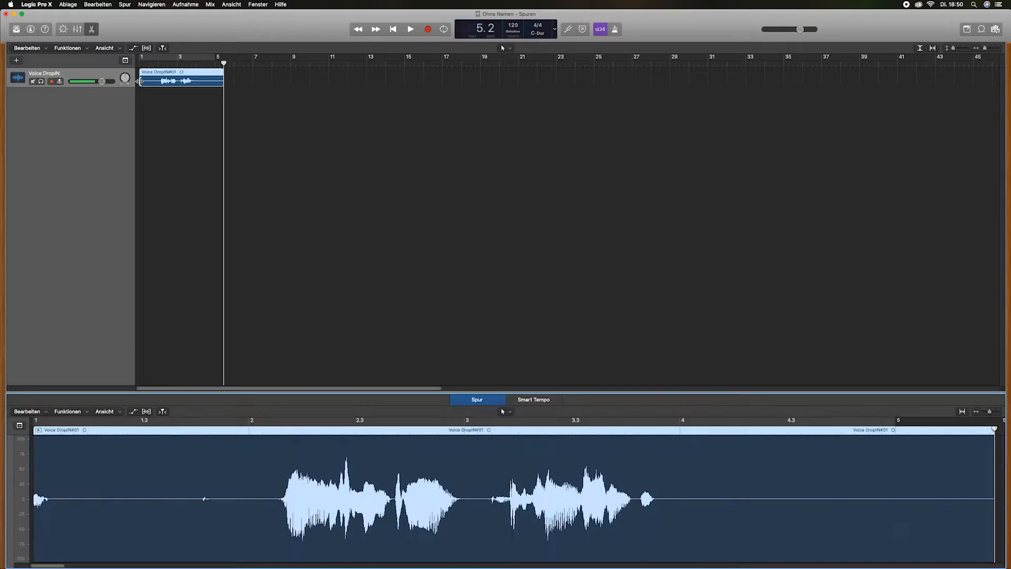
# Trim the silence at both ends of the recorded region to a two-bar length and move it to bar 1
pyautogui.moveTo(140, 81); pyautogui.dragTo(159, 81)
pyautogui.moveTo(222, 84); pyautogui.dragTo(196, 84)
pyautogui.moveTo(179, 82); pyautogui.dragTo(160, 82)
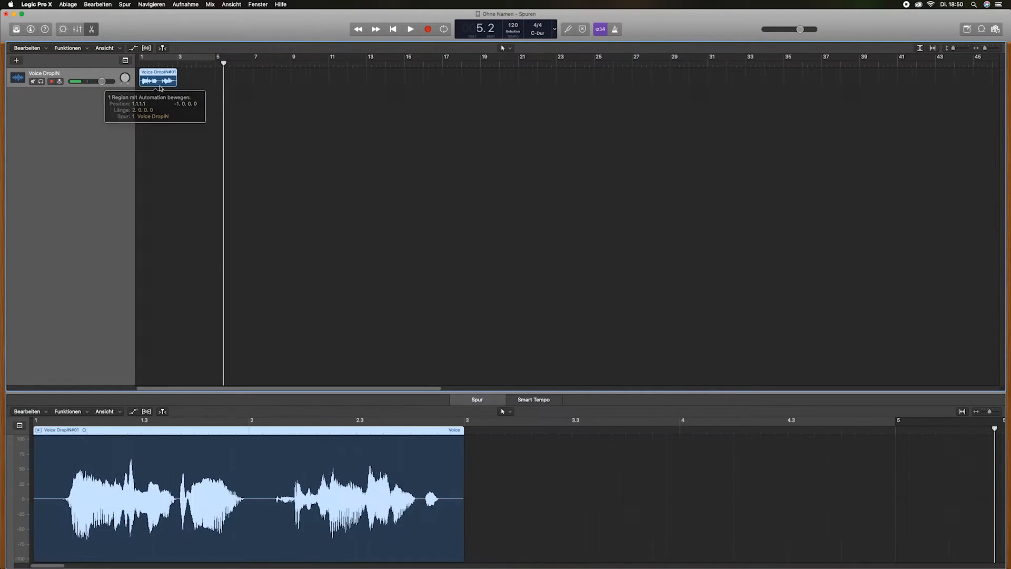
# Trim both region edges closely to the speech waveform and move the region back to the start of bar 1
pyautogui.moveTo(985, 48); pyautogui.dragTo(961, 49)
pyautogui.click(957, 49)
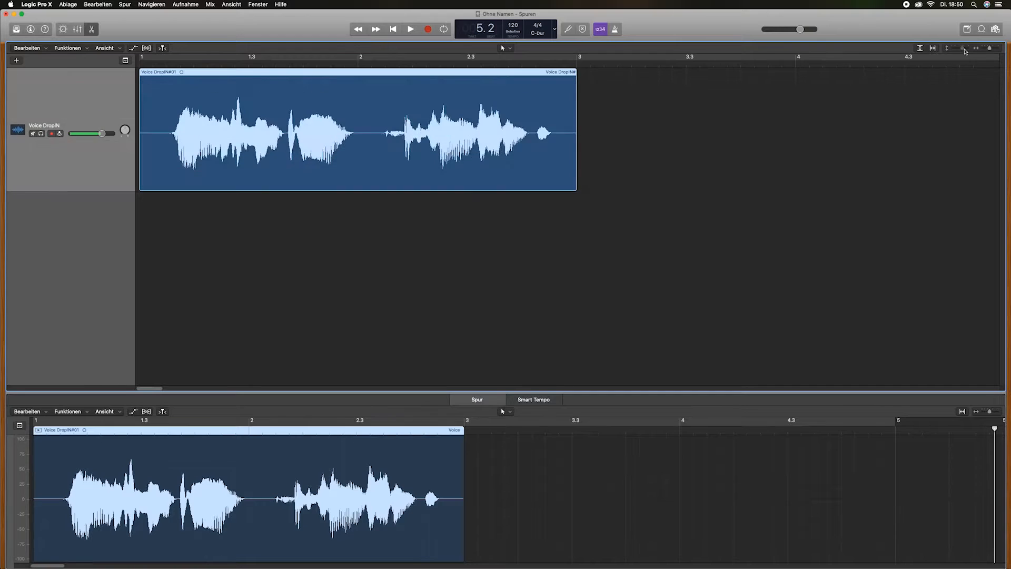
pyautogui.moveTo(577, 132); pyautogui.dragTo(554, 132)
pyautogui.moveTo(141, 132); pyautogui.dragTo(172, 131)
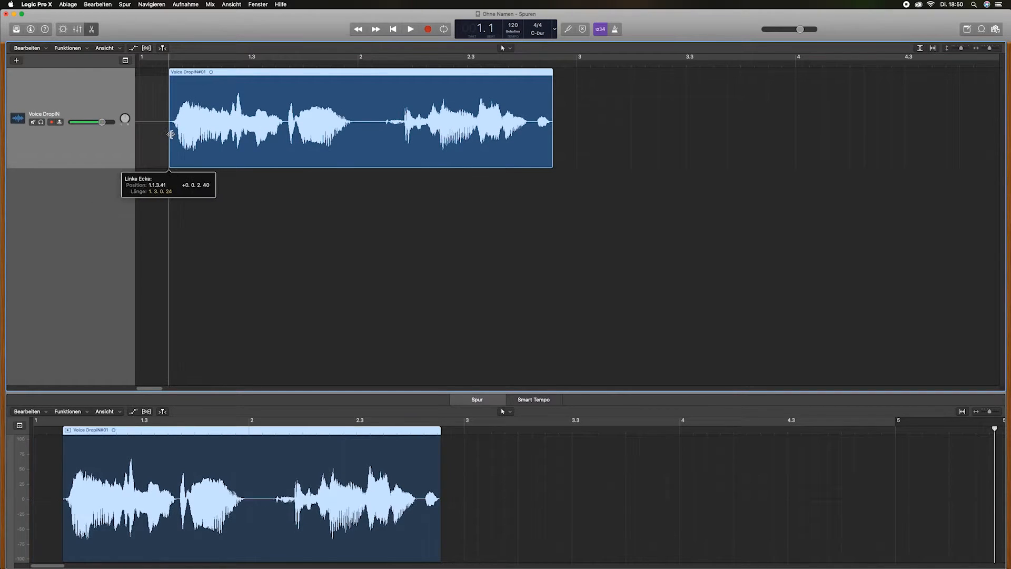
pyautogui.moveTo(306, 125); pyautogui.dragTo(276, 125)
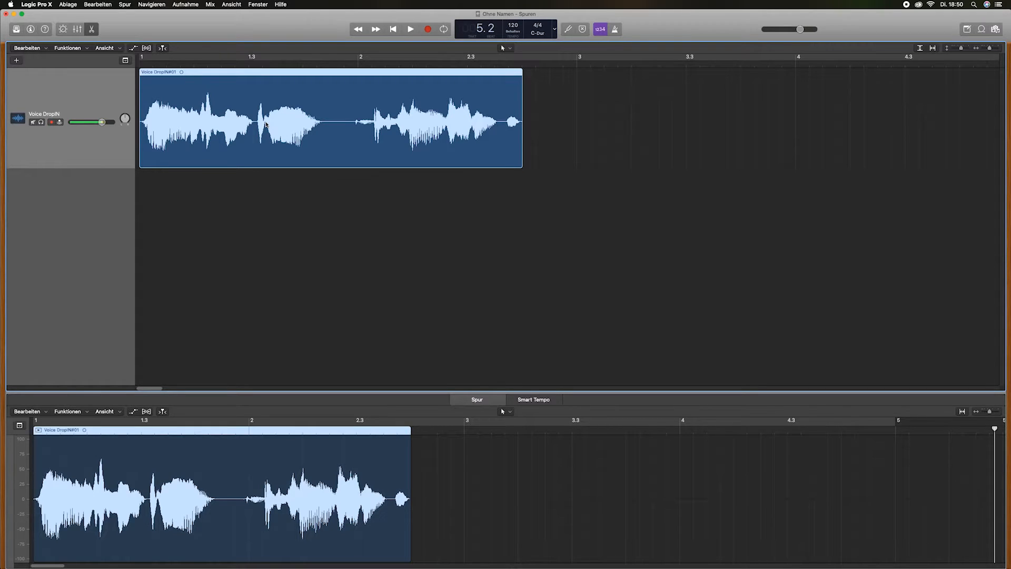
# Show the mixer, add a Channel EQ to the Voice DropIN channel and load its Male Vox 02 voice preset
pyautogui.click(79, 29)
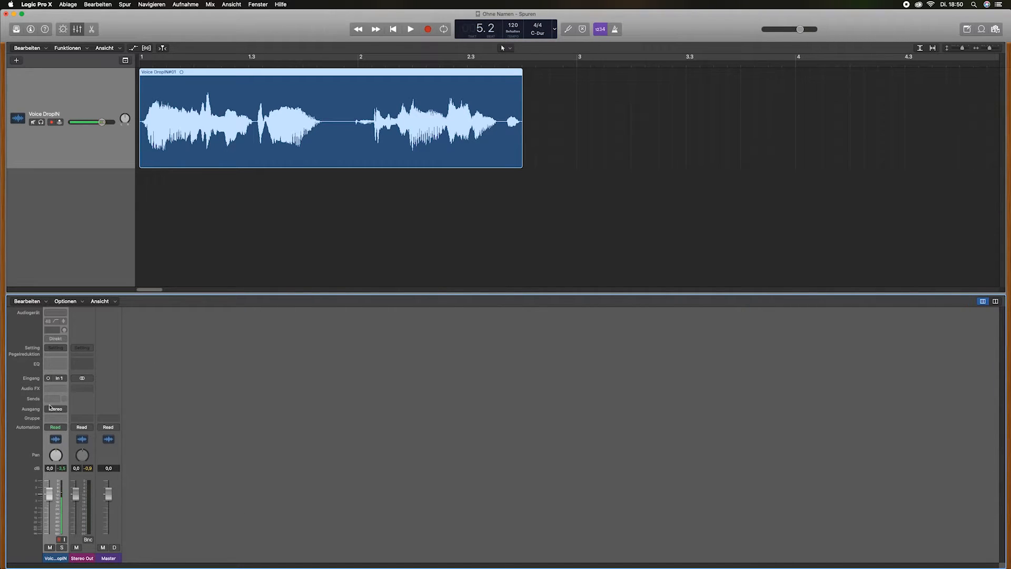
pyautogui.click(54, 367)
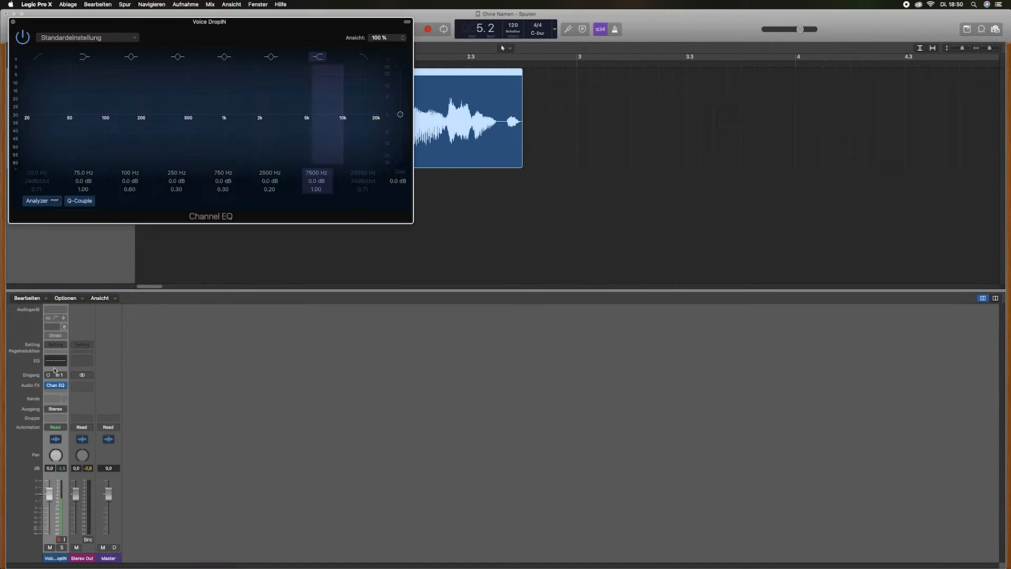
pyautogui.moveTo(188, 29); pyautogui.dragTo(584, 261)
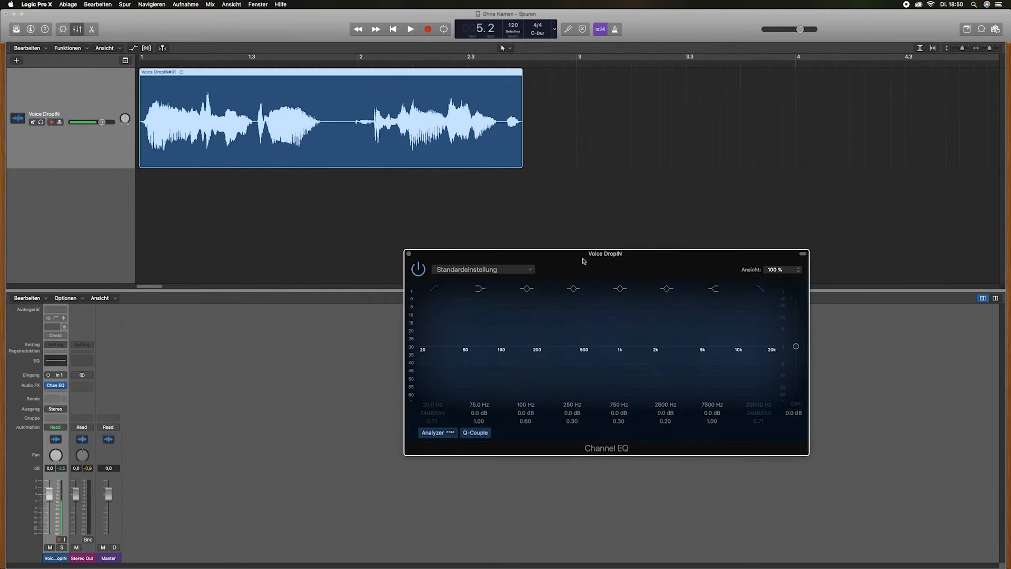
pyautogui.click(509, 272)
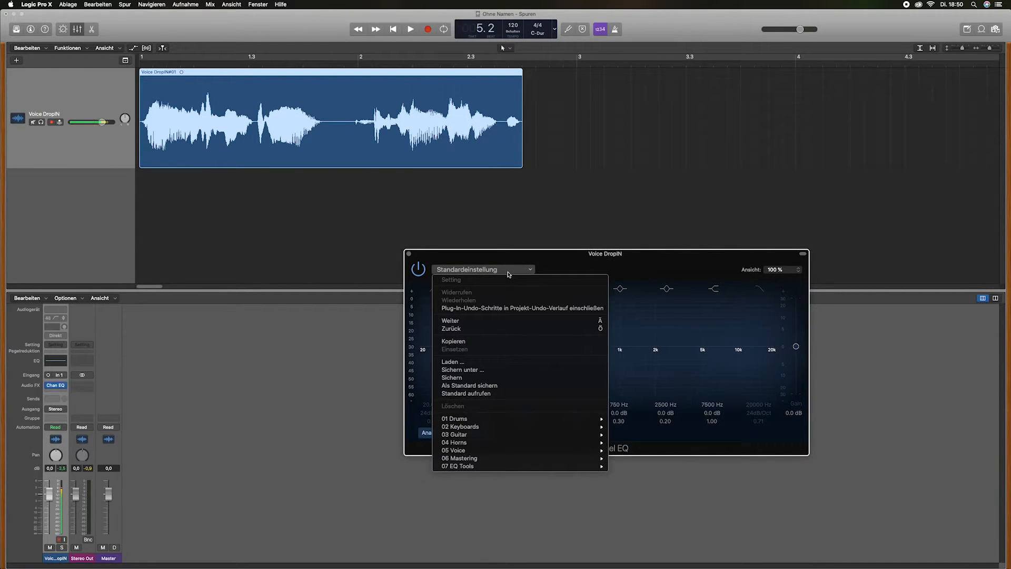
pyautogui.moveTo(486, 445)
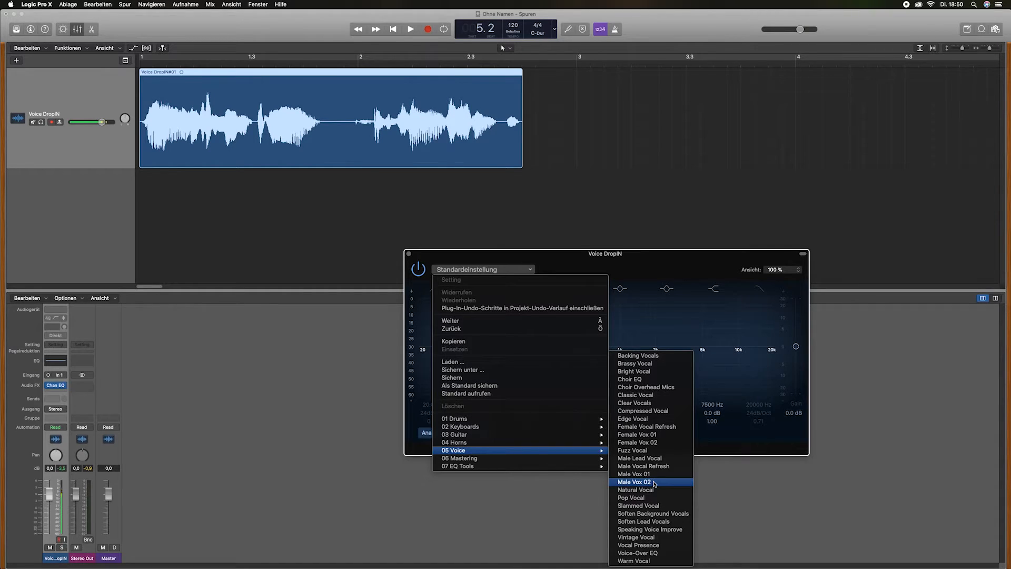
pyautogui.click(654, 483)
# Set the Channel EQ's 3000 Hz band to +3.0 dB and its 710 Hz band to -7.5 dB, and close the plug-in
pyautogui.moveTo(442, 346); pyautogui.dragTo(442, 351)
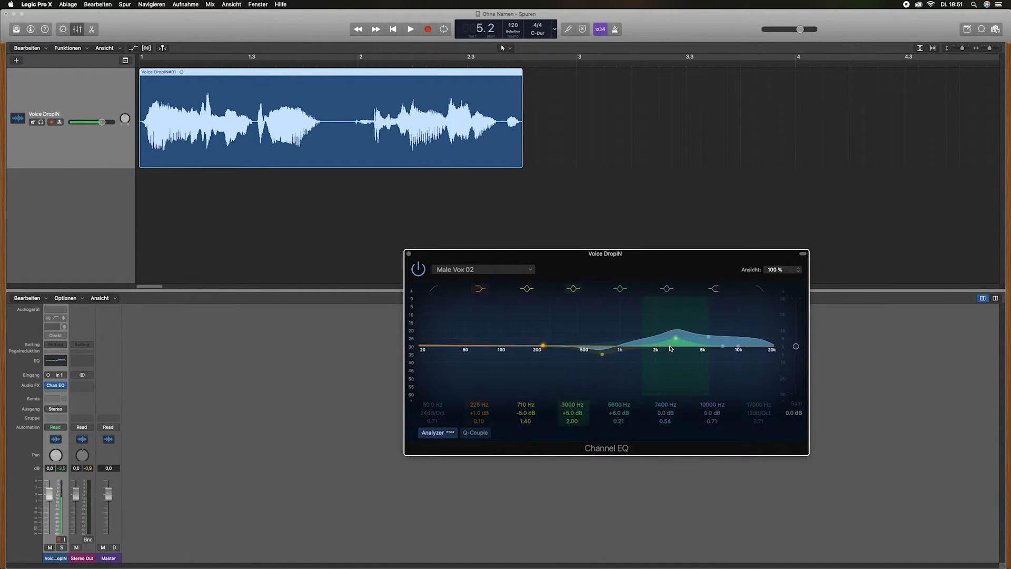
pyautogui.moveTo(676, 338); pyautogui.dragTo(676, 344)
pyautogui.moveTo(602, 354); pyautogui.dragTo(598, 358)
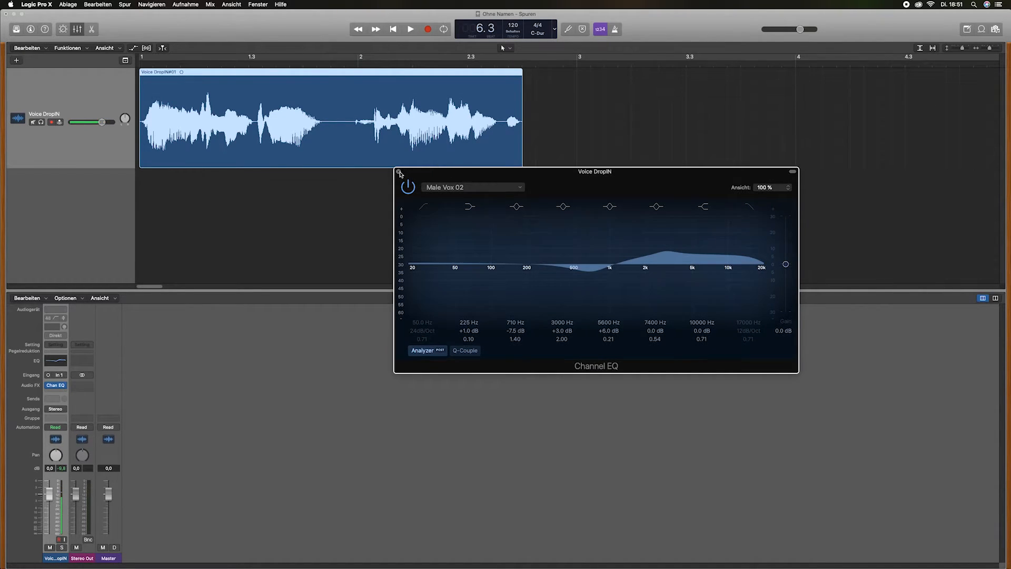
pyautogui.click(399, 172)
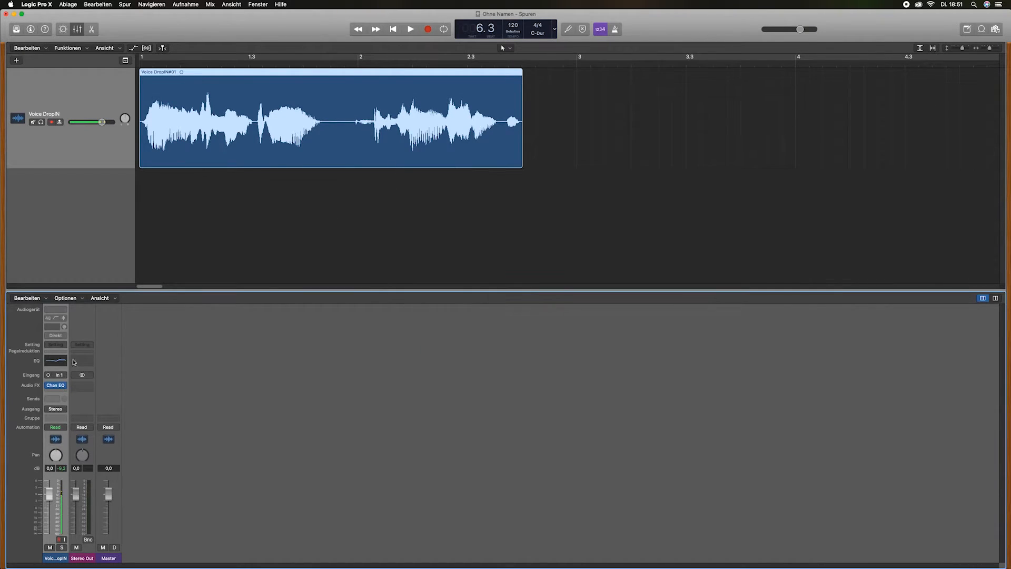
# Insert a mono Compressor after the Channel EQ, load its Studio Vocal preset and close the plug-in
pyautogui.click(64, 386)
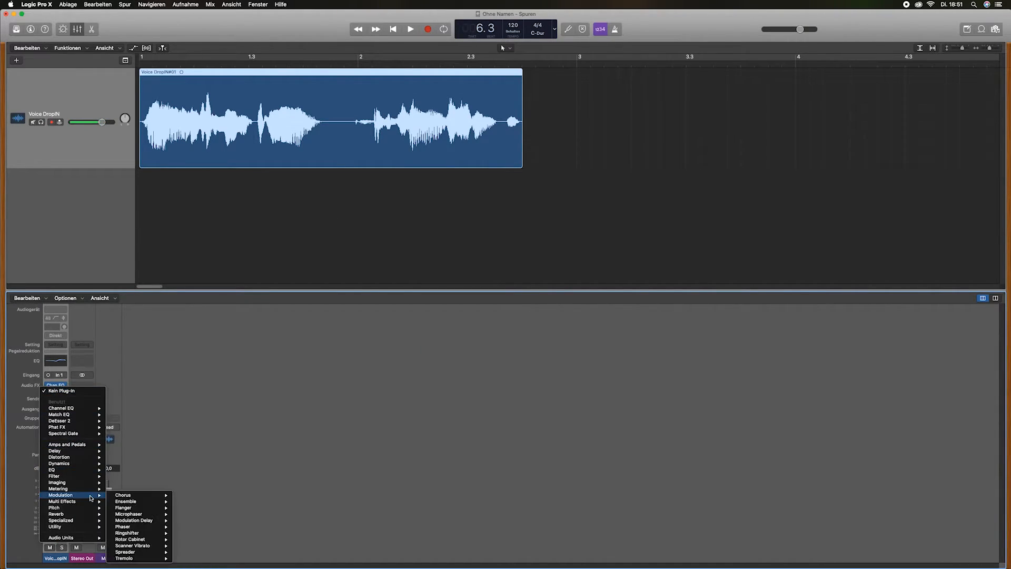
pyautogui.moveTo(79, 464)
pyautogui.moveTo(131, 472)
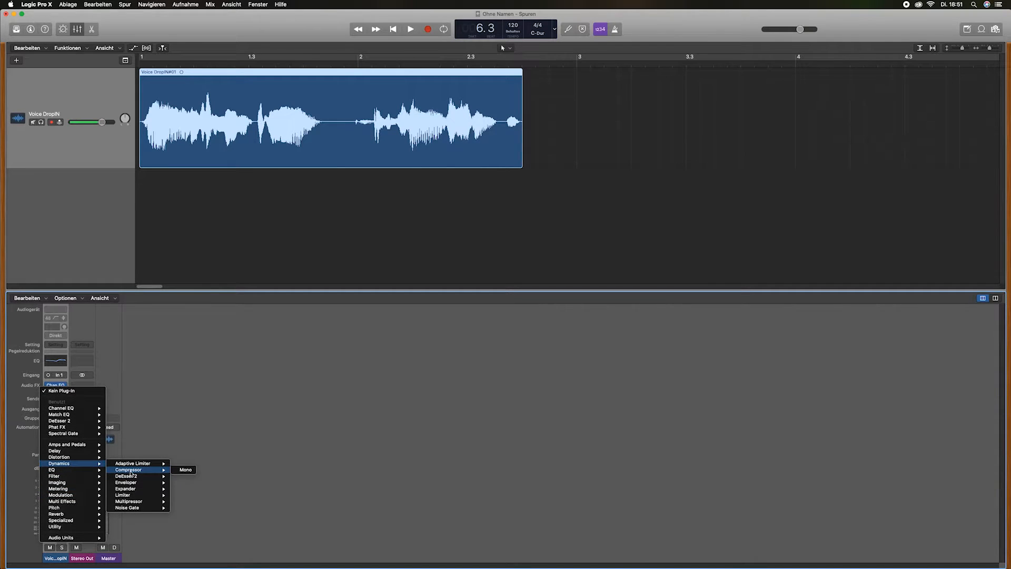
pyautogui.click(180, 471)
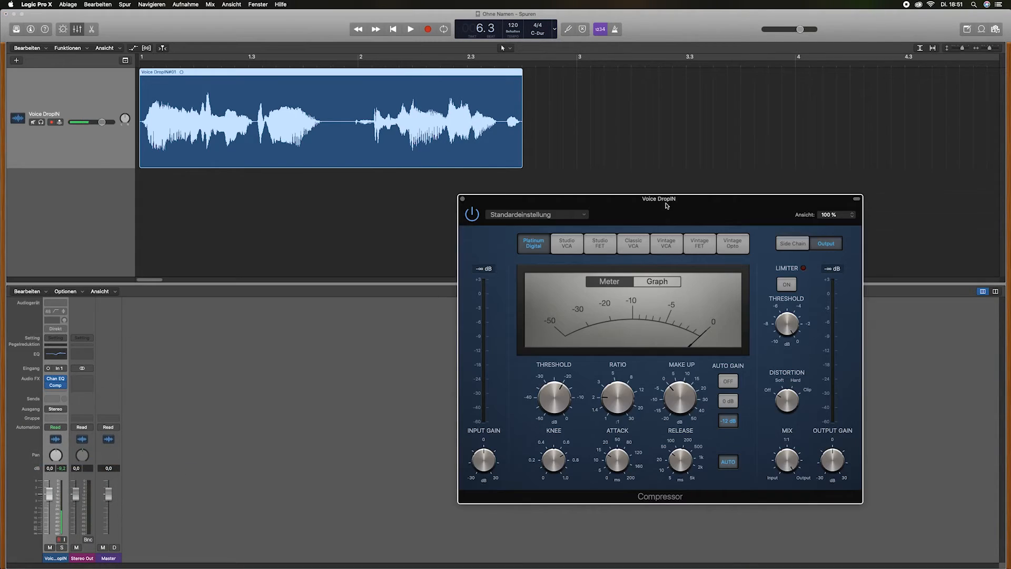
pyautogui.click(554, 217)
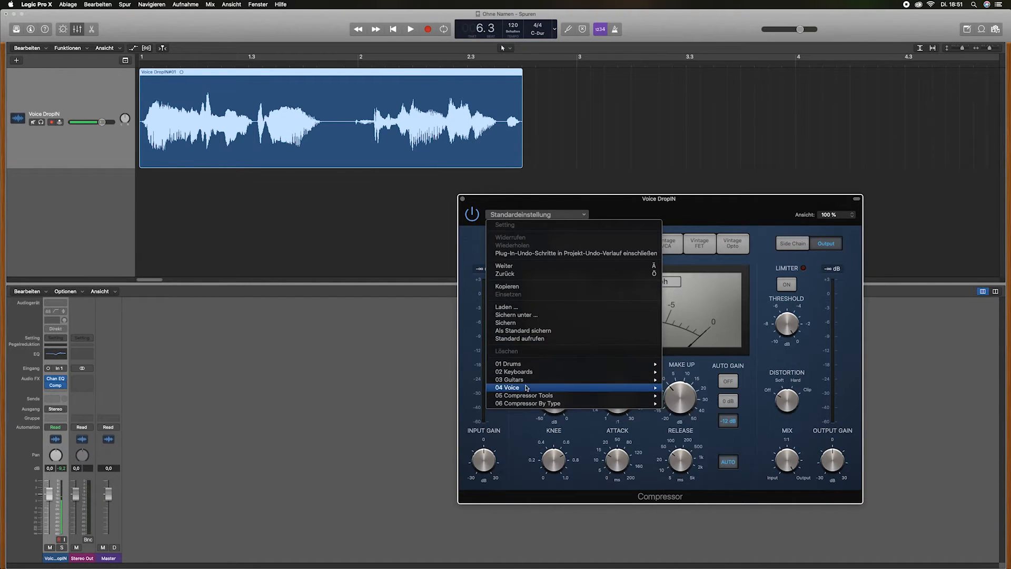
pyautogui.moveTo(527, 387)
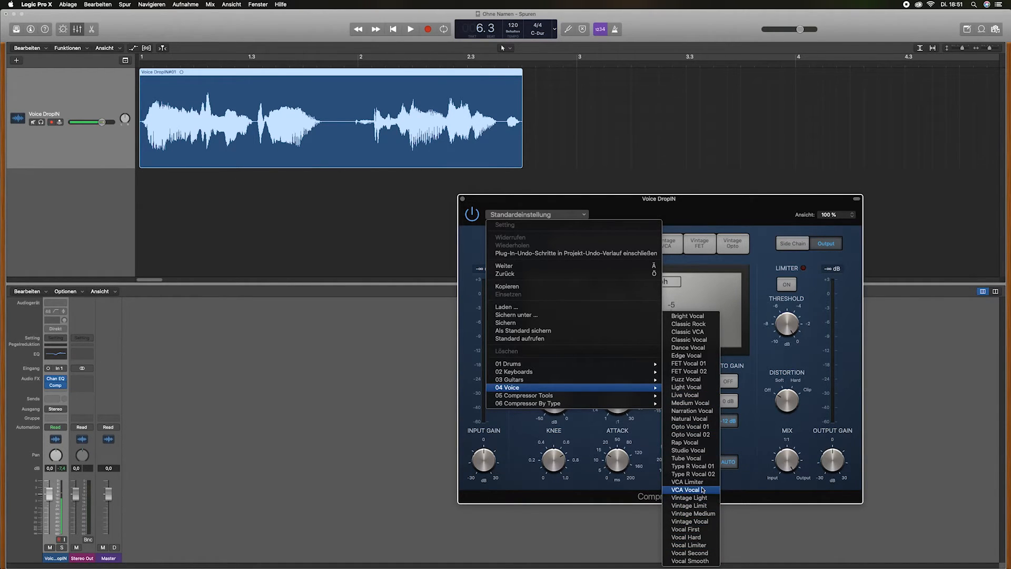
pyautogui.click(699, 454)
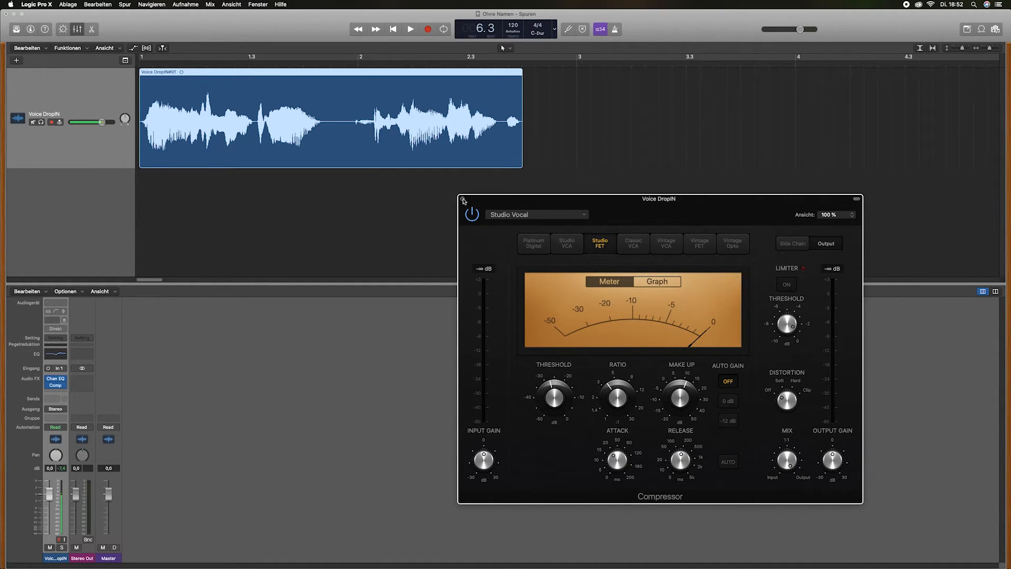
pyautogui.click(463, 200)
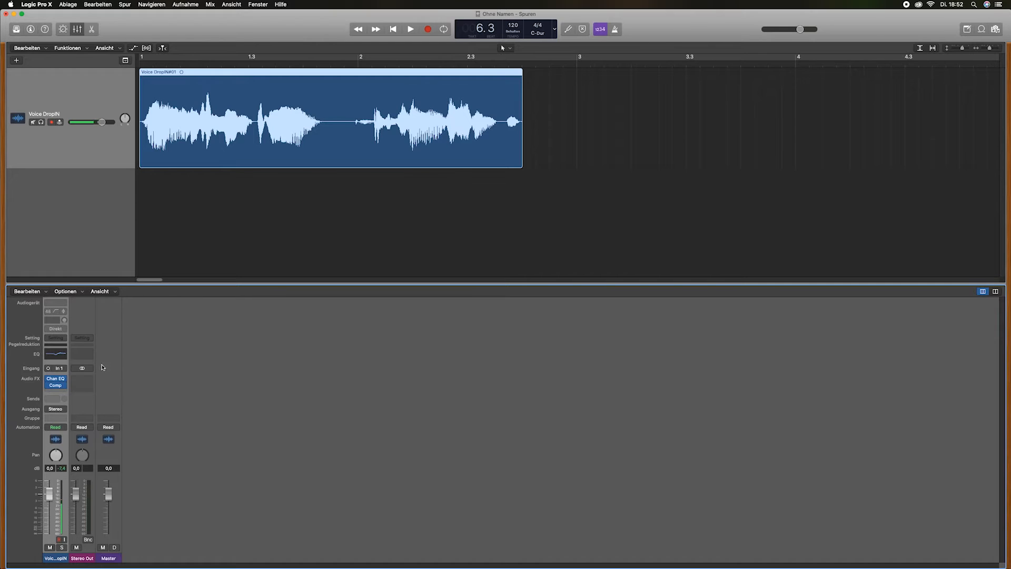
# Insert a mono Limiter after the Compressor, load its For Vocals preset and close the plug-in
pyautogui.click(50, 392)
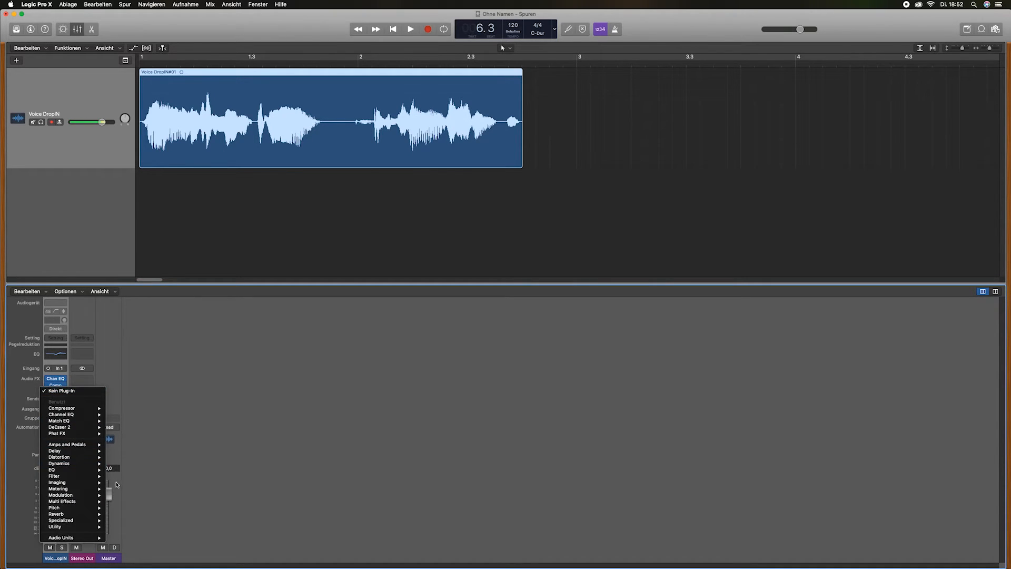
pyautogui.moveTo(79, 468)
pyautogui.moveTo(131, 495)
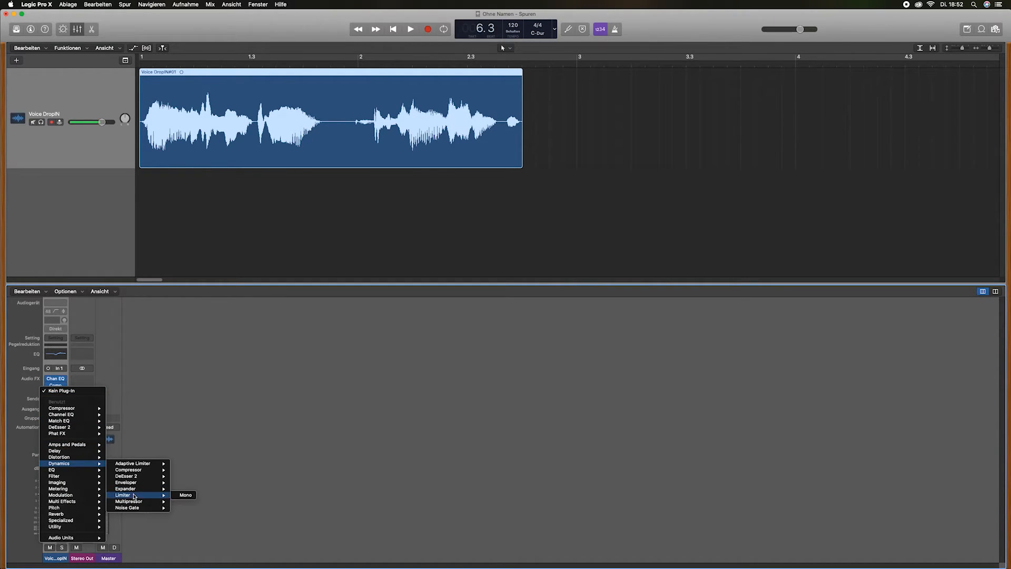
pyautogui.click(181, 498)
pyautogui.moveTo(79, 26); pyautogui.dragTo(600, 260)
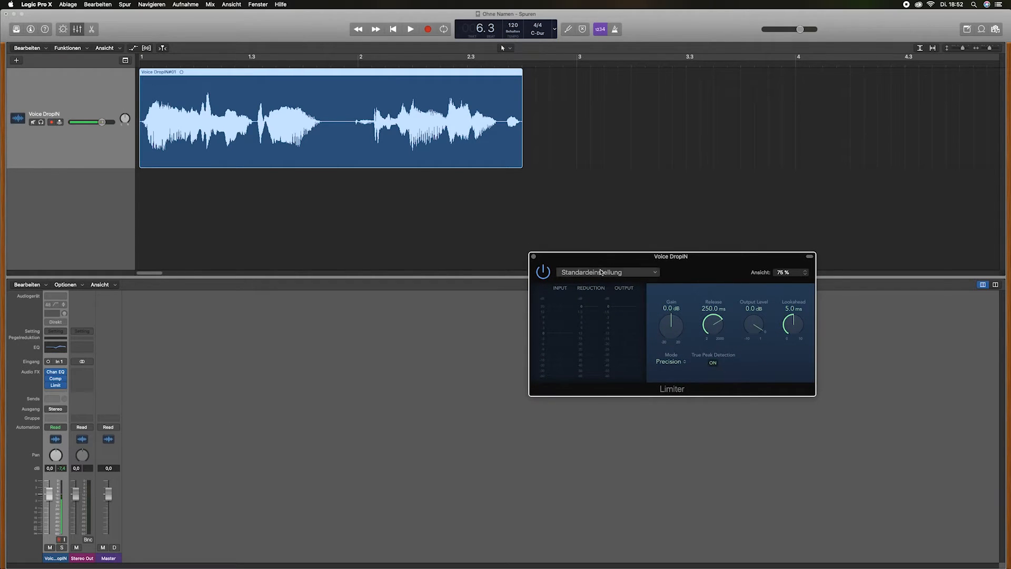
pyautogui.click(601, 272)
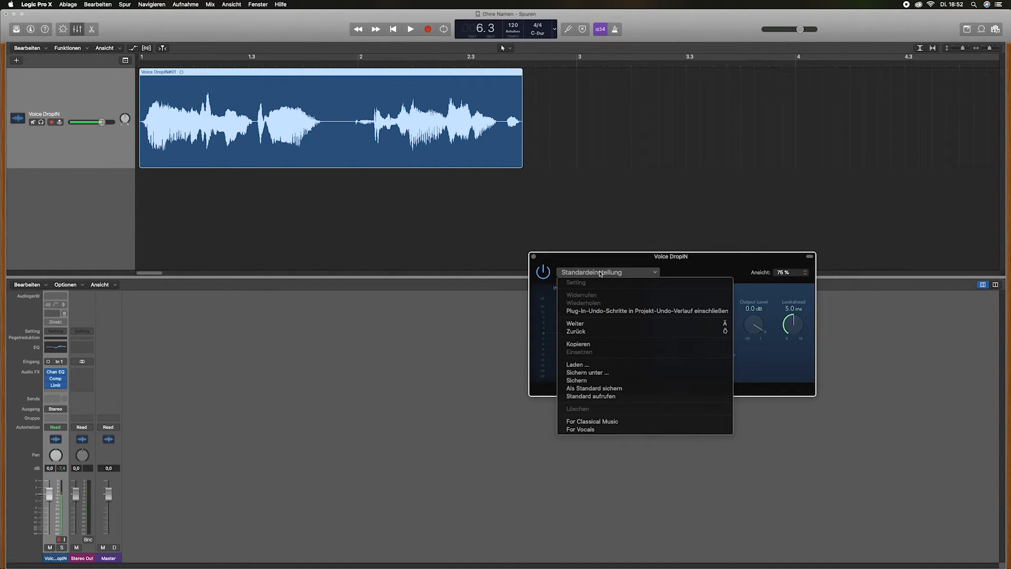
pyautogui.click(603, 430)
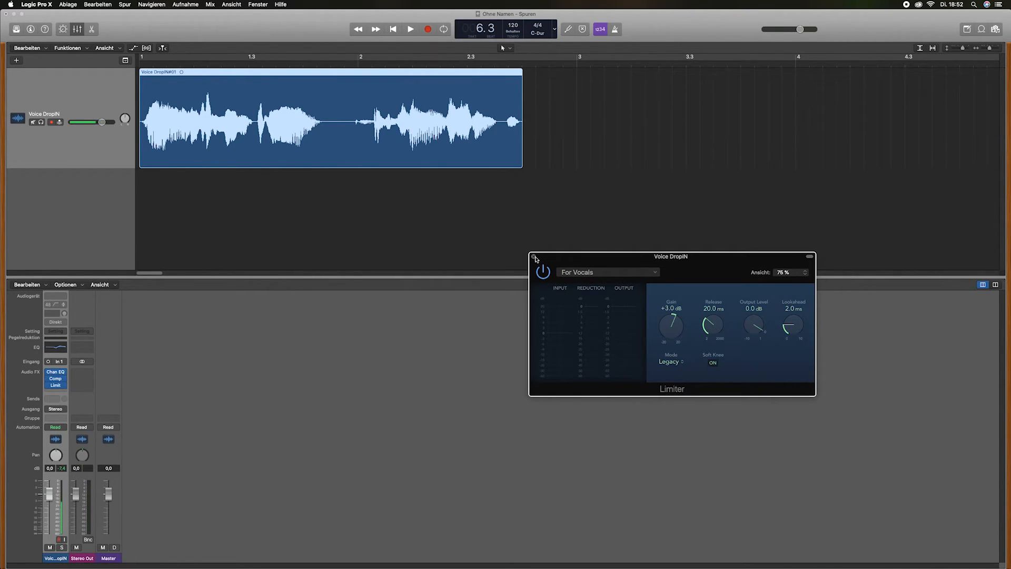
pyautogui.click(534, 257)
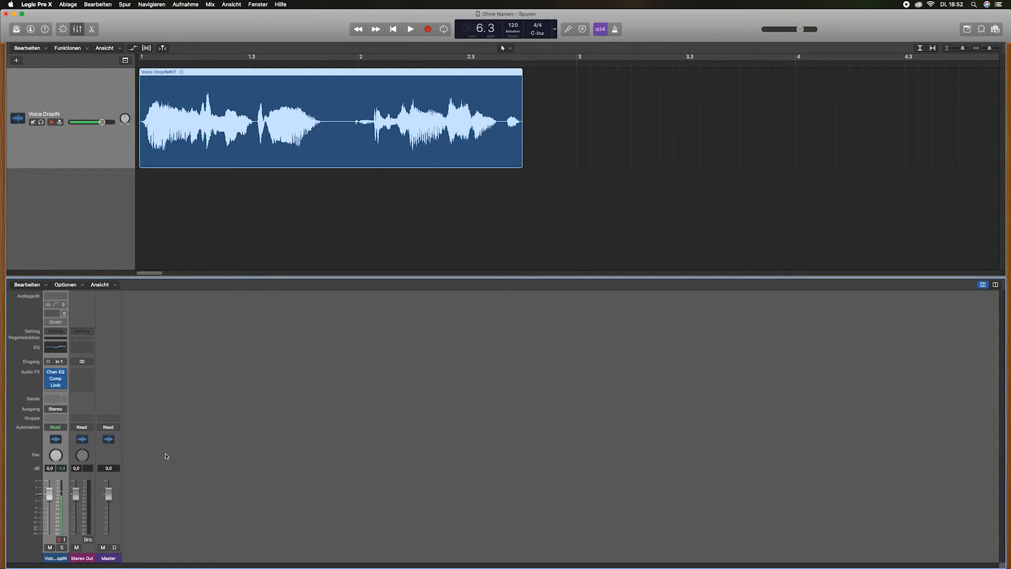